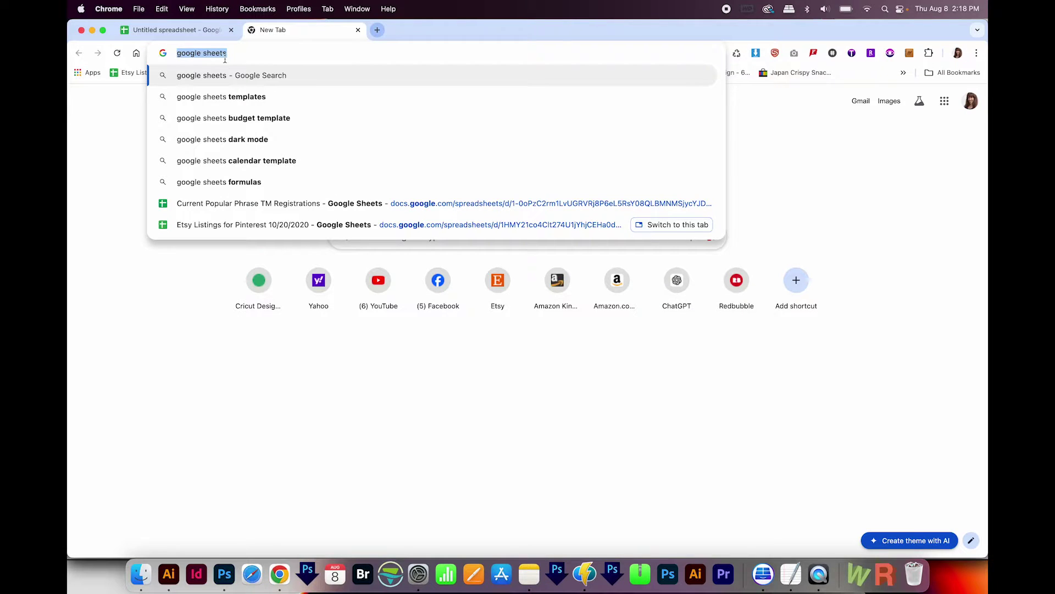
Search for Google Sheets, go through its product page to the home screen, and start a blank spreadsheet.
key(Return)
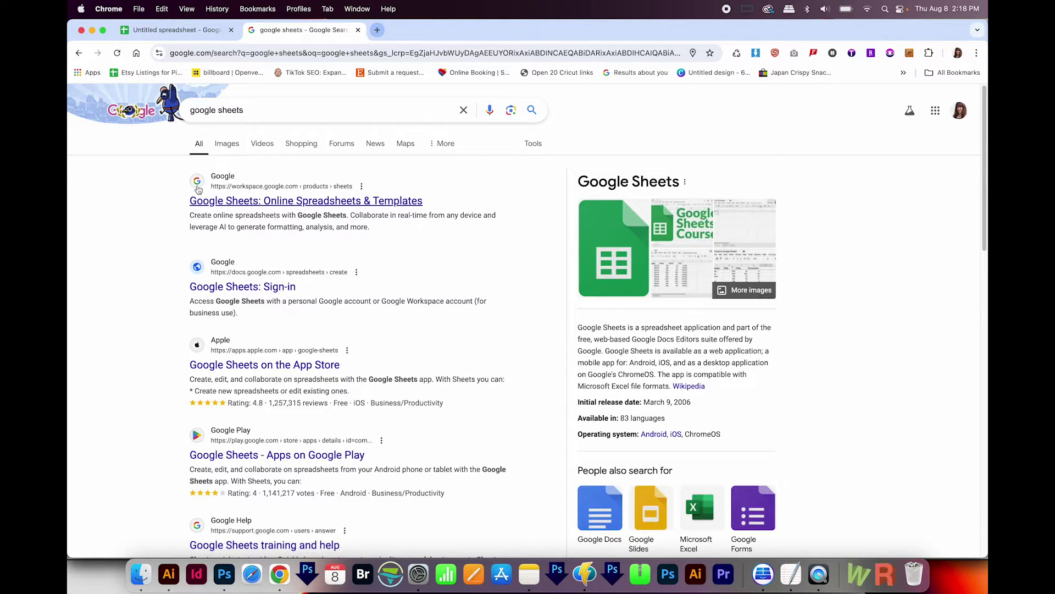
click(220, 207)
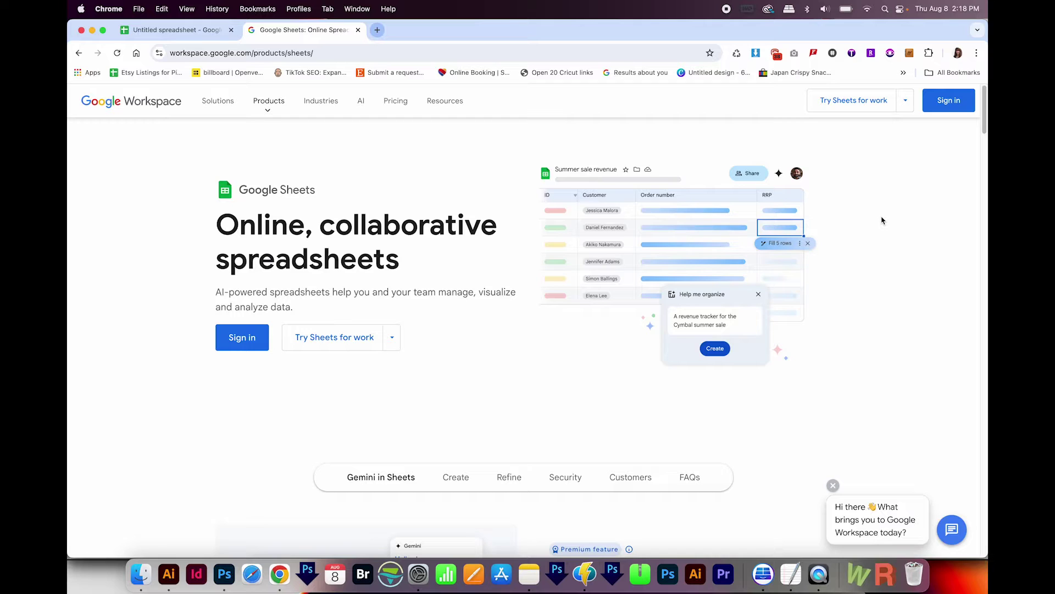
click(946, 100)
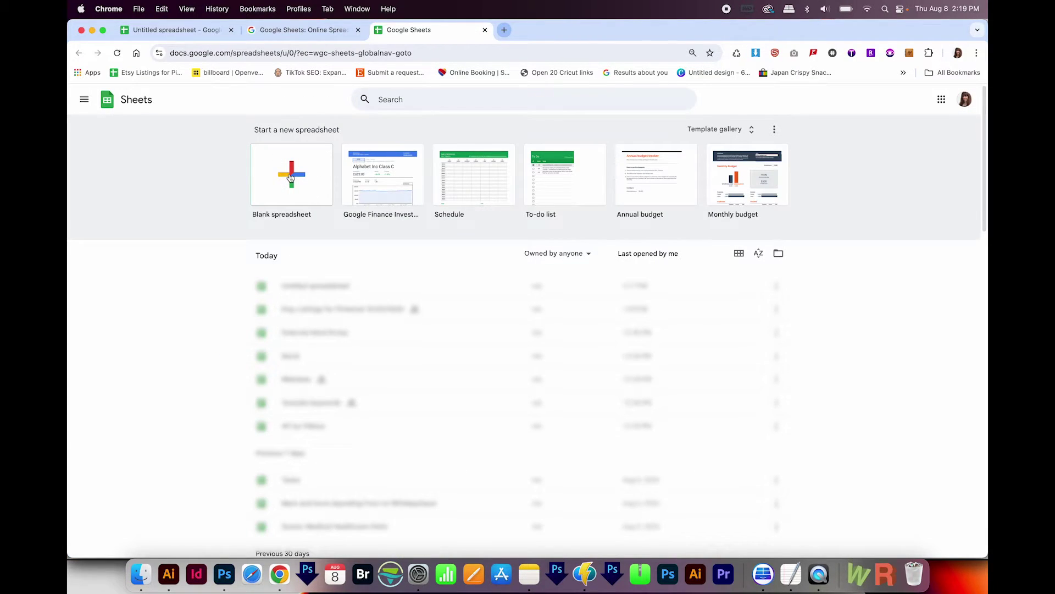
click(291, 178)
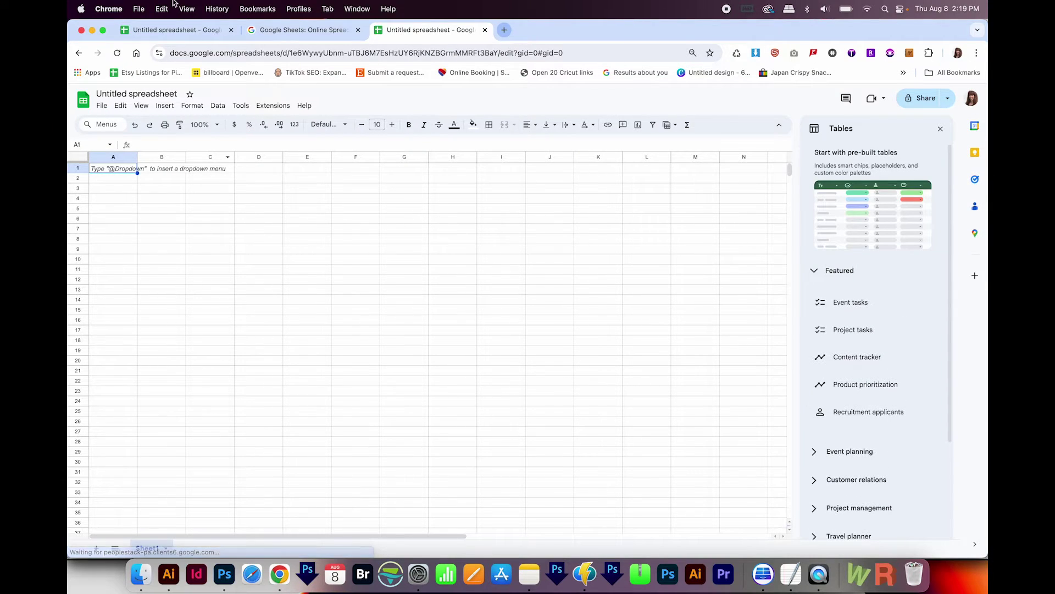
Test-paste the vecteezy.com address into A18 of the links sheet, clear it, then select B2 and A1.
click(175, 30)
mouse_move(152, 179)
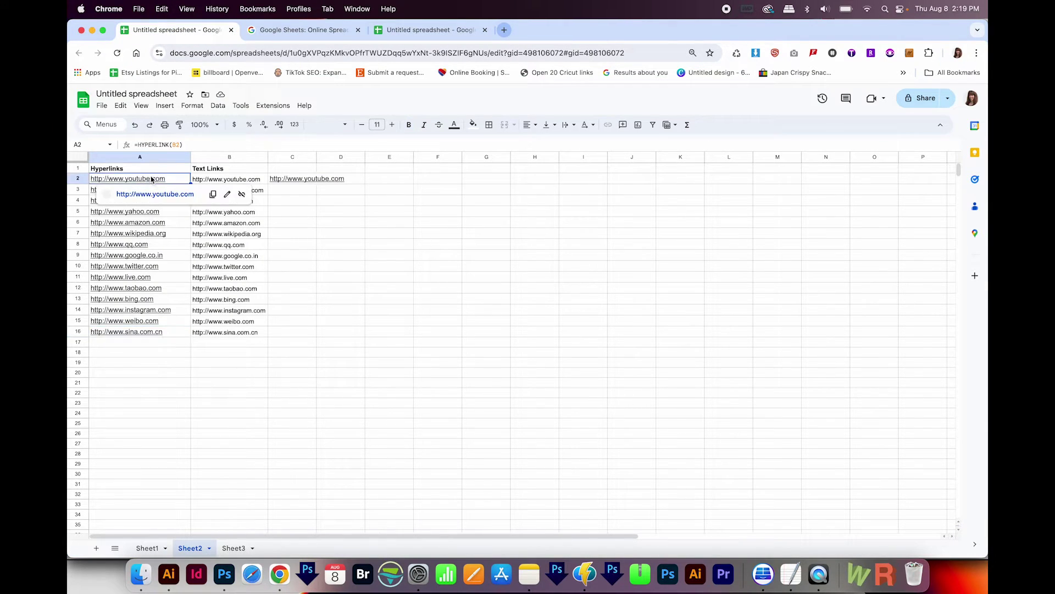
click(104, 352)
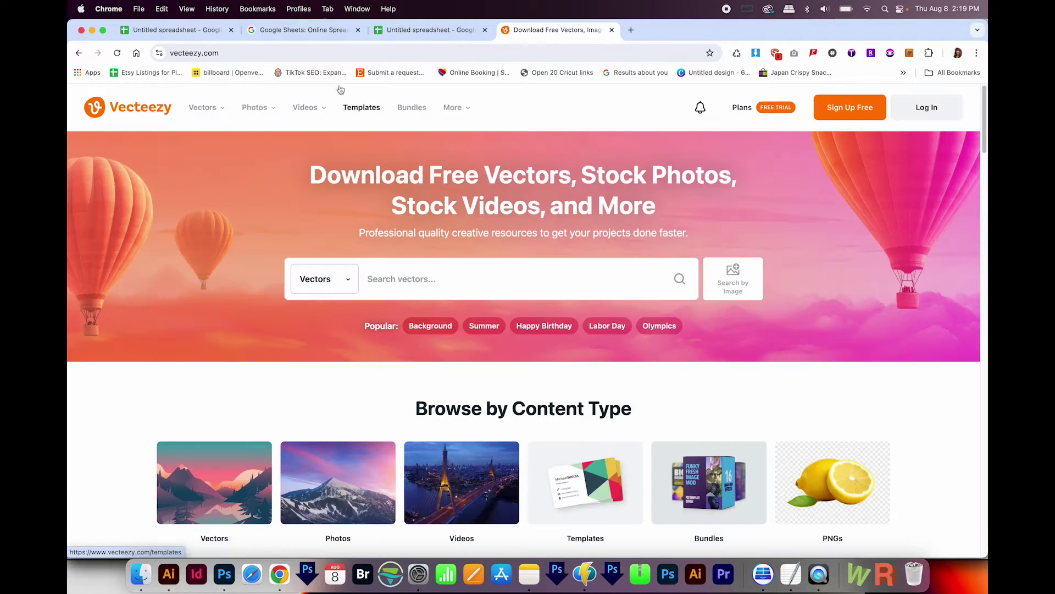
click(234, 53)
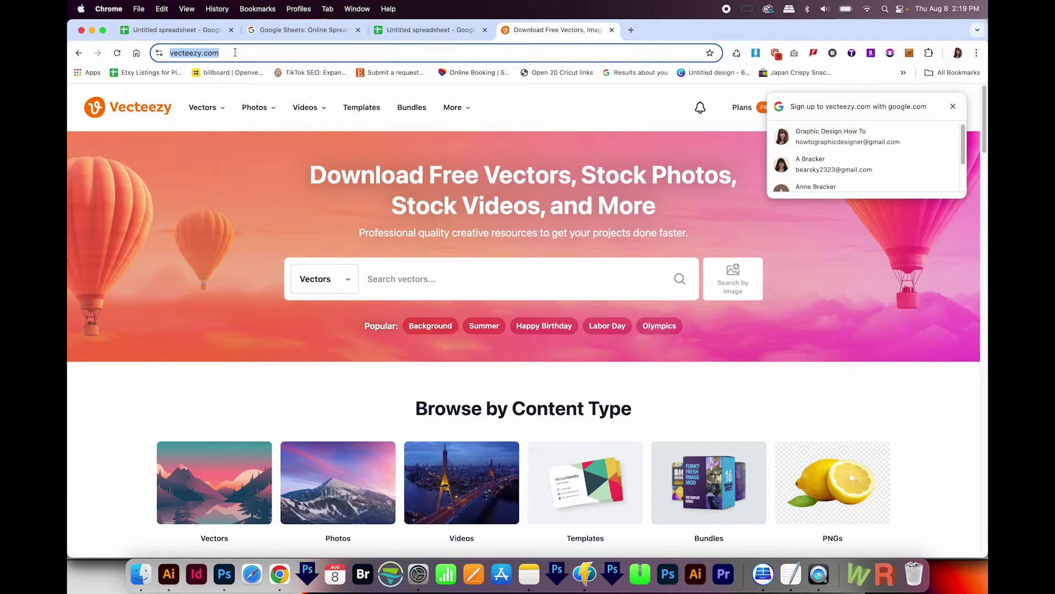
key(super+c)
click(165, 30)
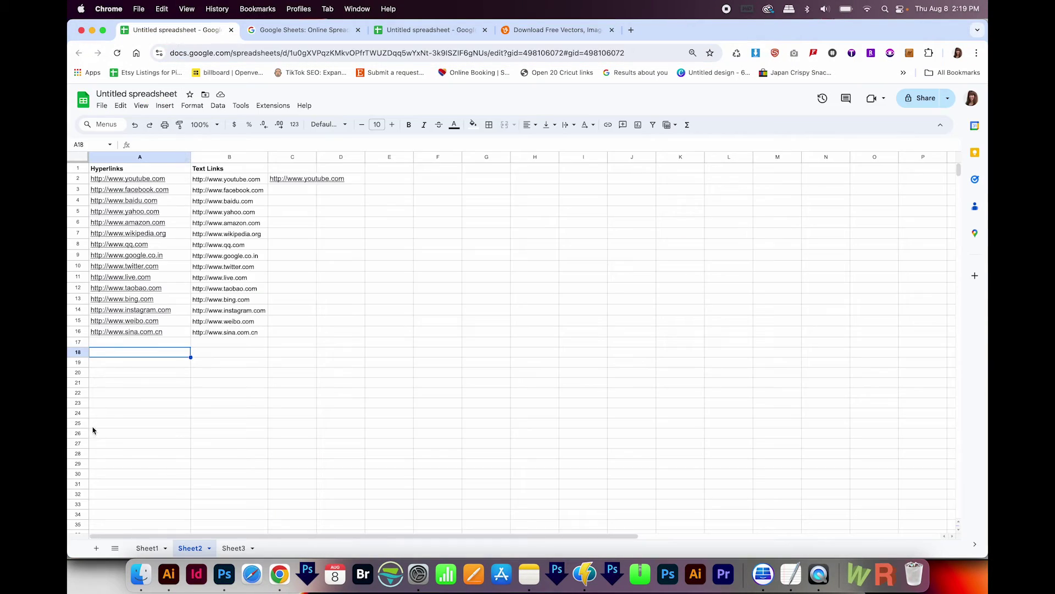
key(super+v)
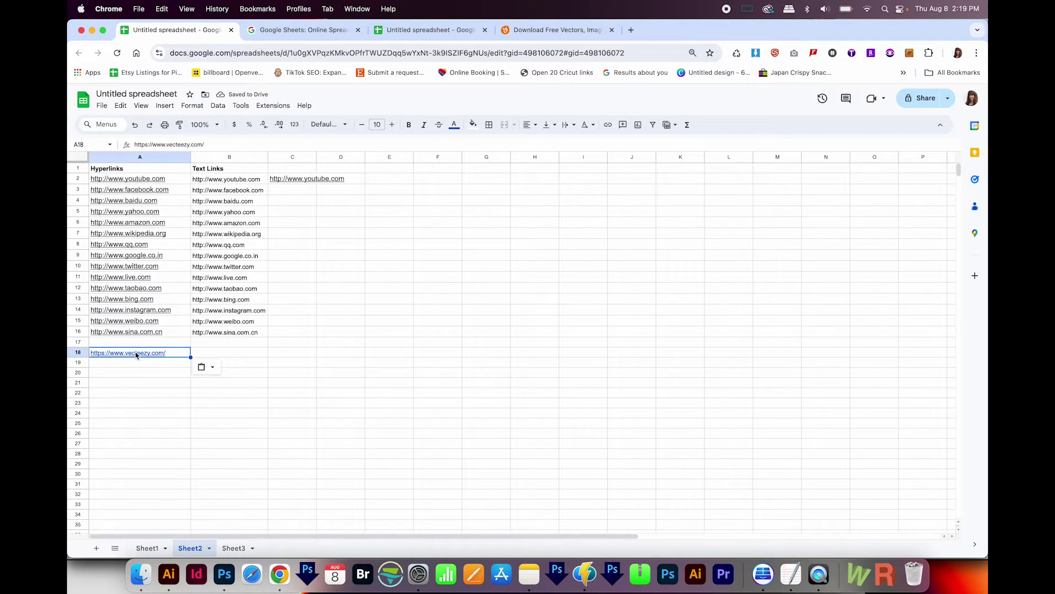
key(BackSpace)
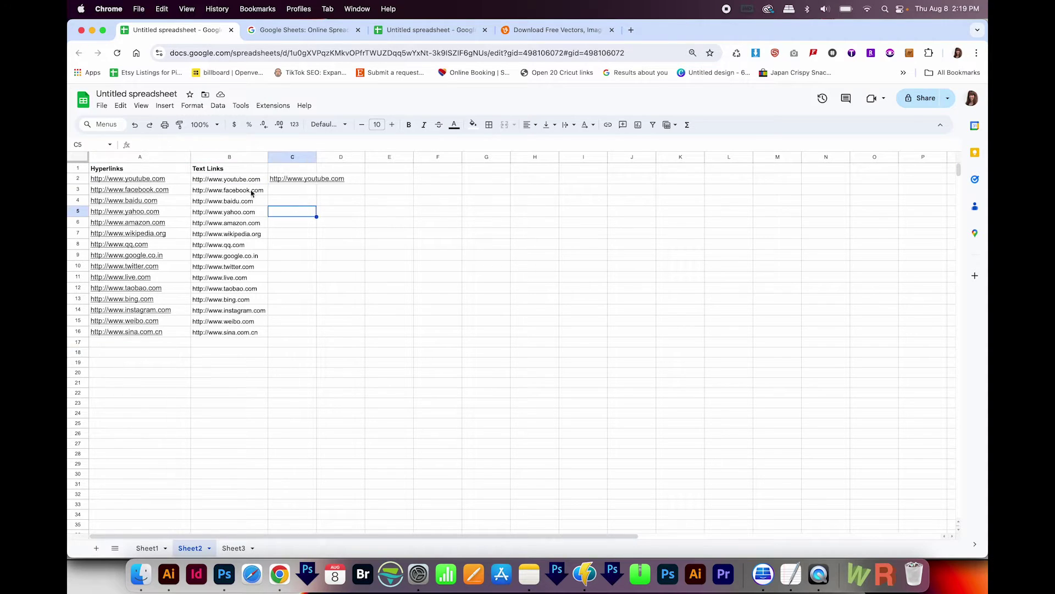
click(230, 183)
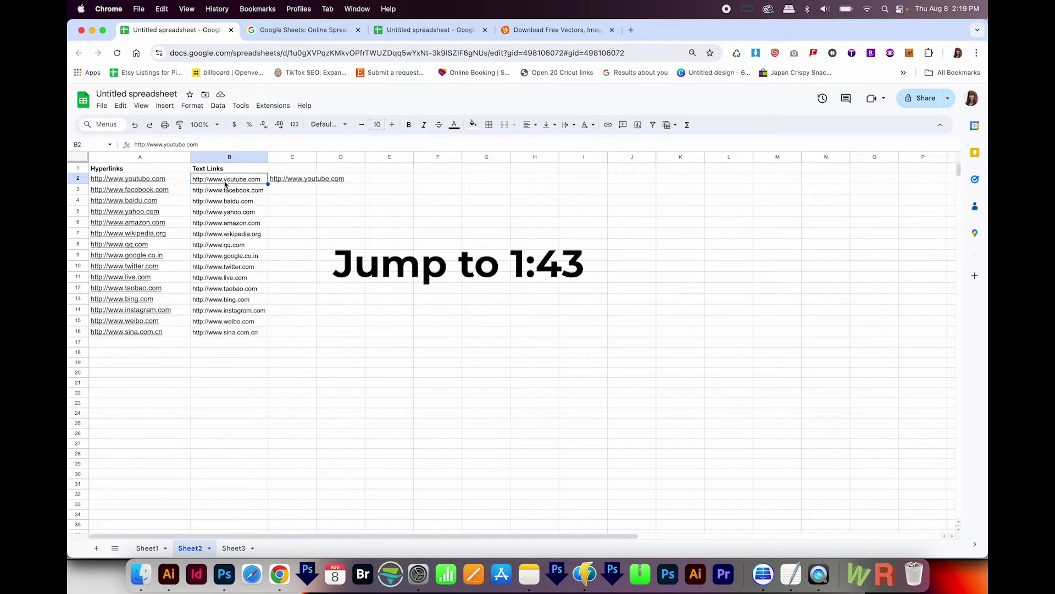
click(142, 171)
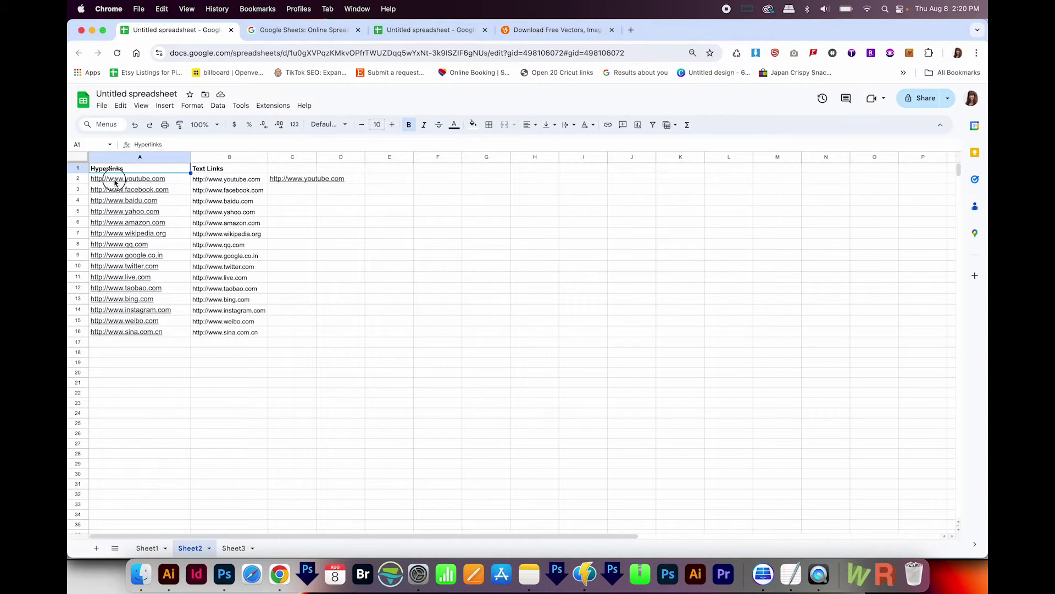
Select the Hyperlinks cells from A2 down through A27.
click(114, 183)
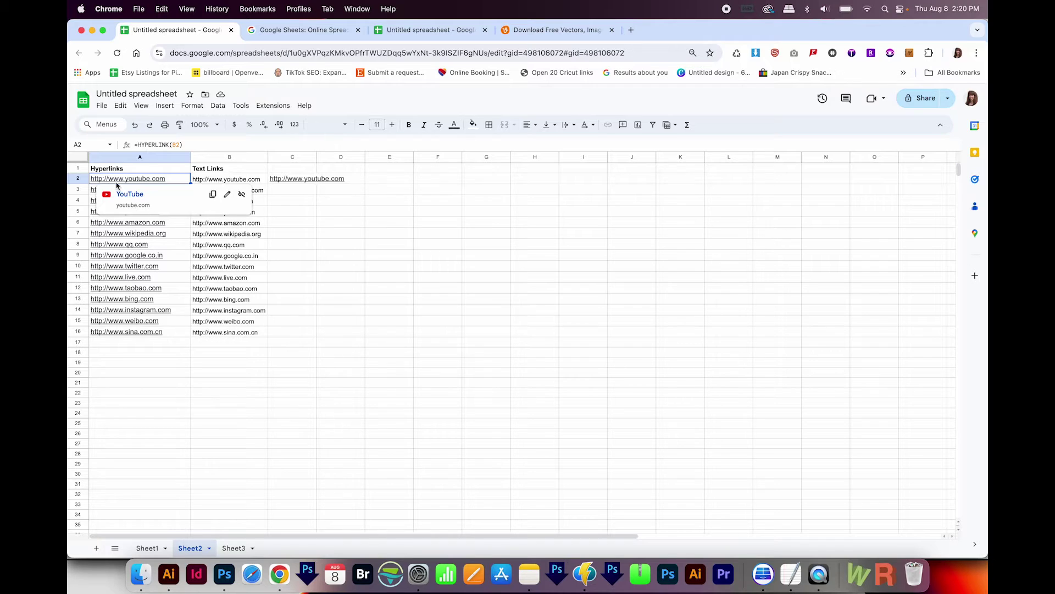
key(super+shift+Down)
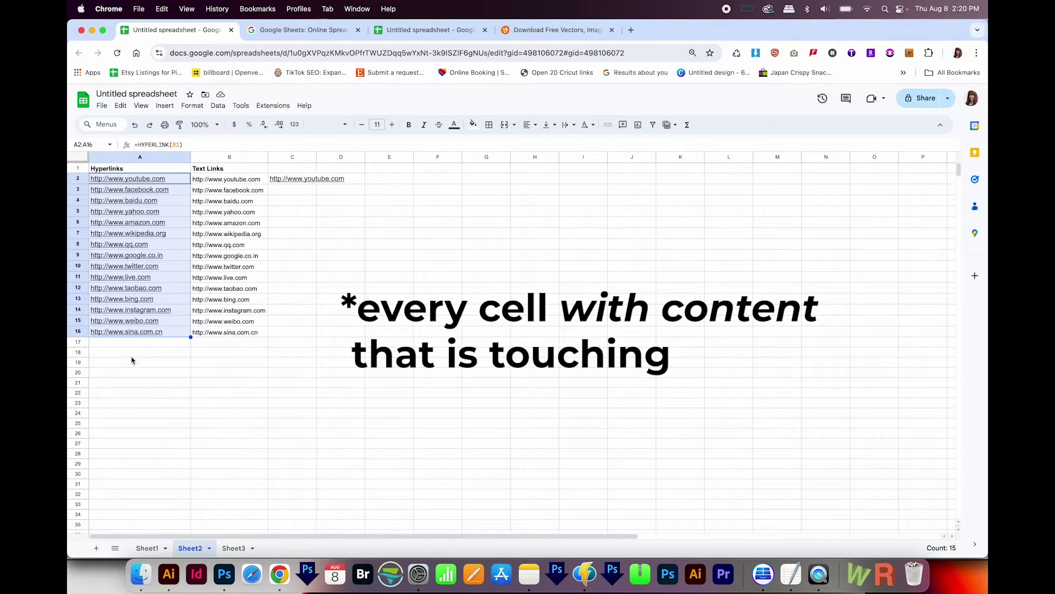
drag(166, 179, 147, 443)
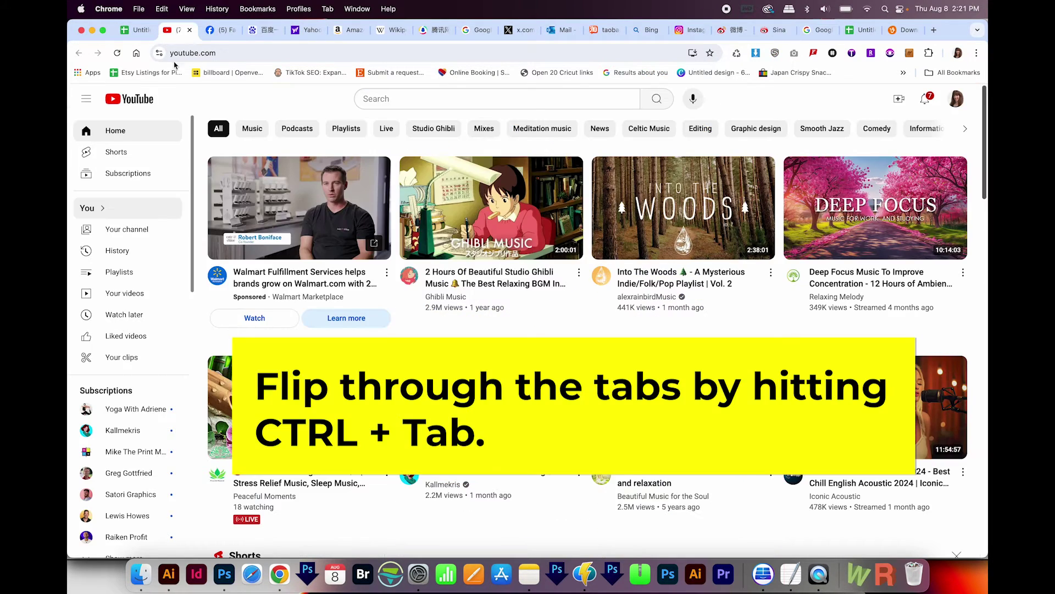
Cycle through the newly opened link tabs with Ctrl+Tab.
key(ctrl+Tab)
key(ctrl+Tab)
key(ctrl+Tab)
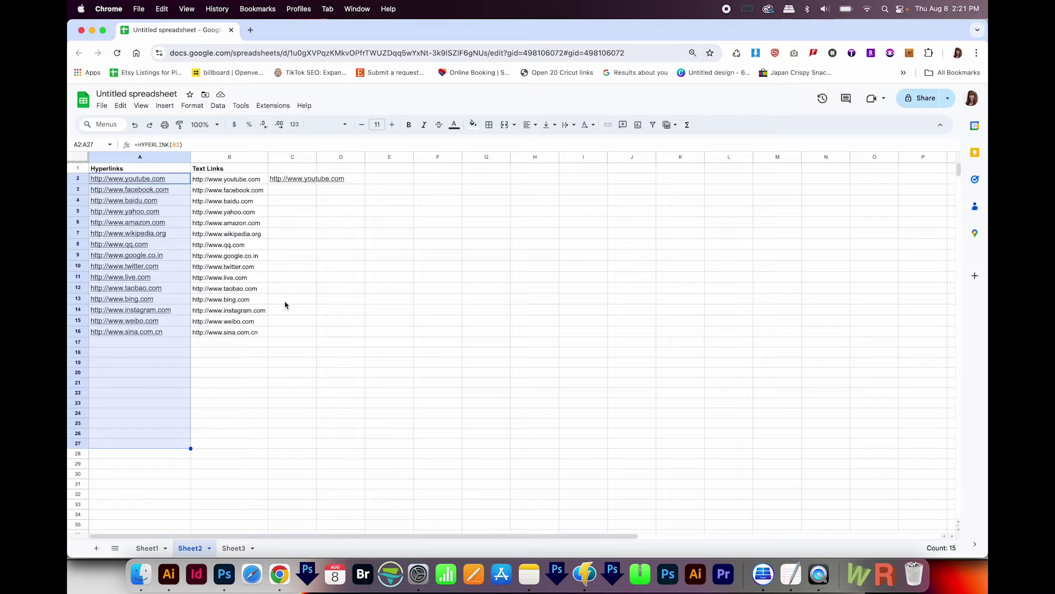
key(Right)
mouse_move(299, 183)
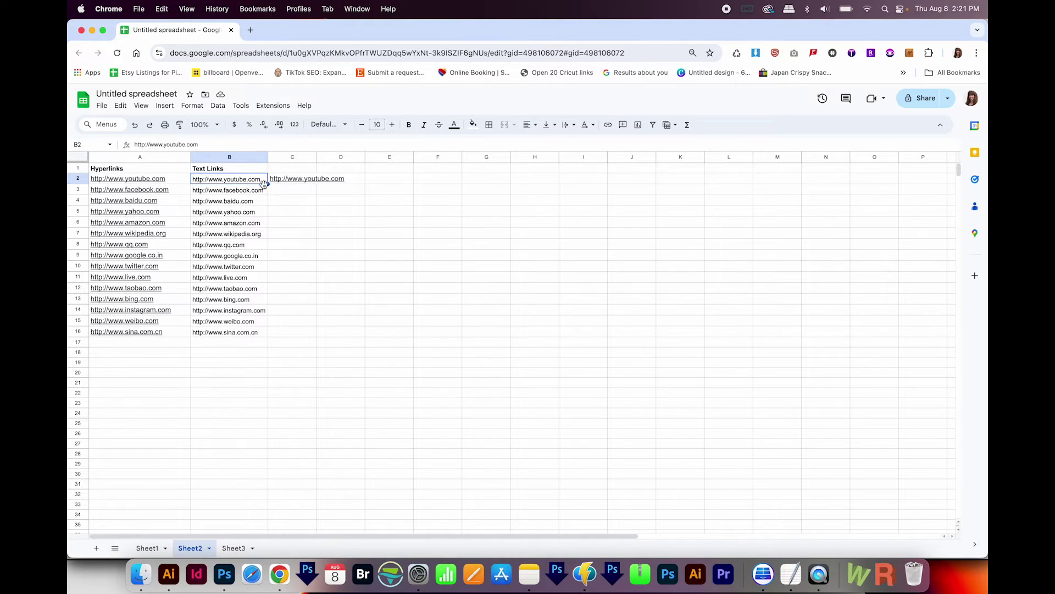
click(296, 178)
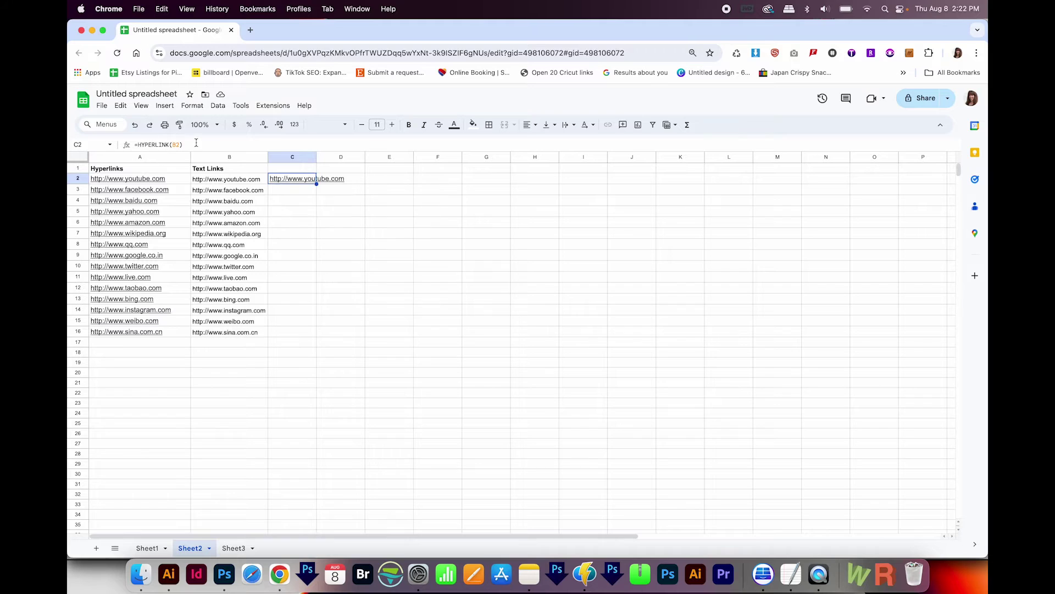
drag(184, 144, 127, 144)
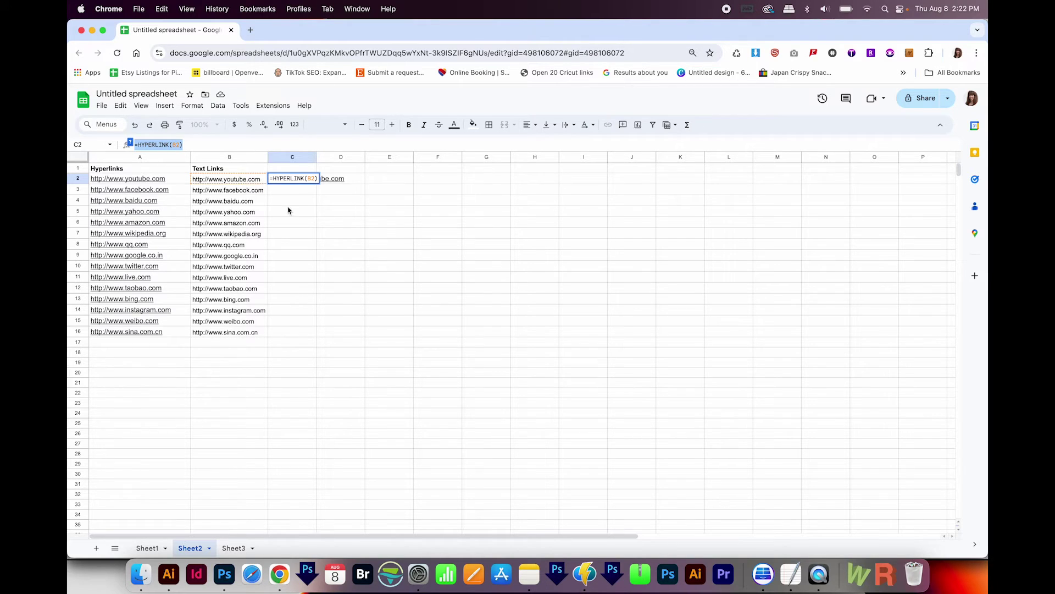
key(ctrl+Return)
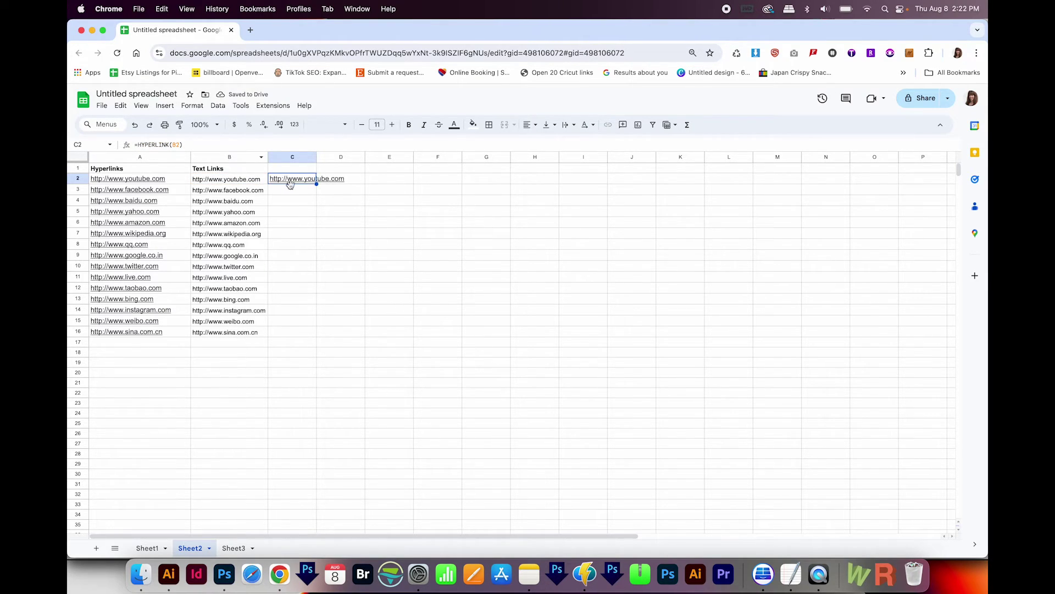
click(250, 178)
click(308, 180)
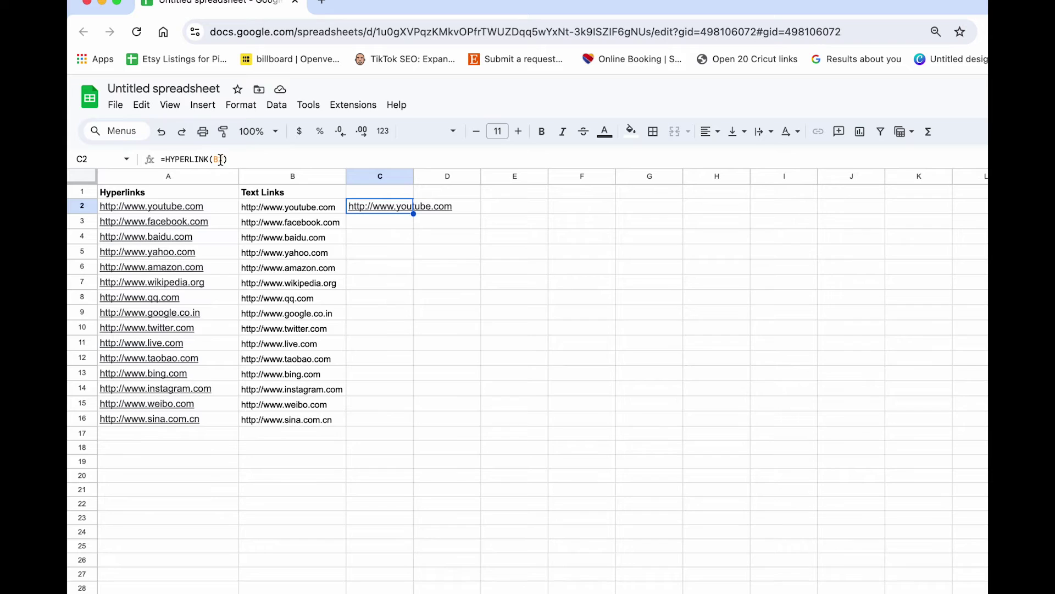
click(284, 210)
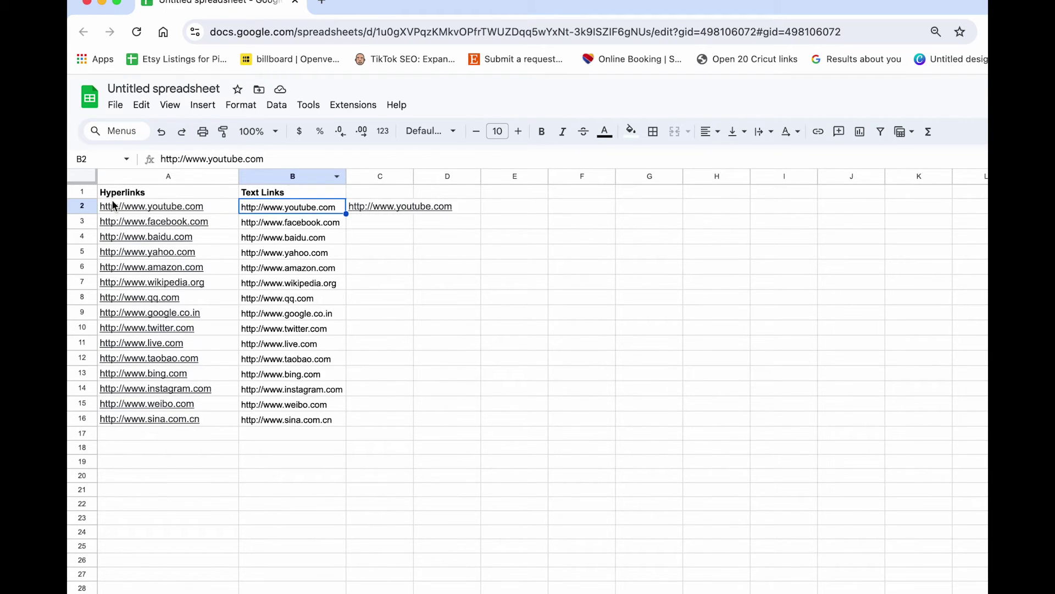
mouse_move(115, 208)
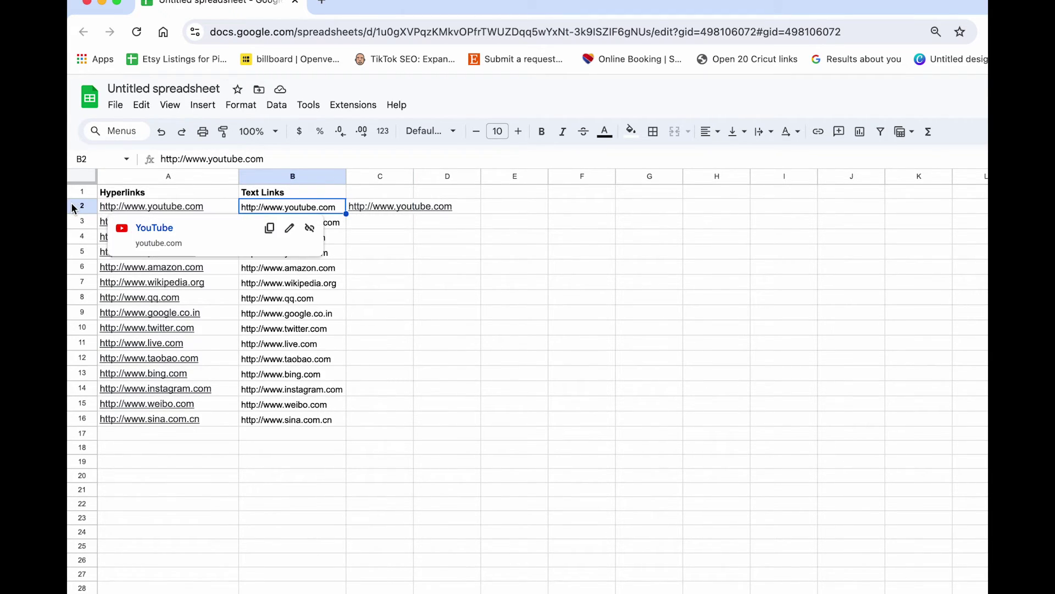
click(371, 207)
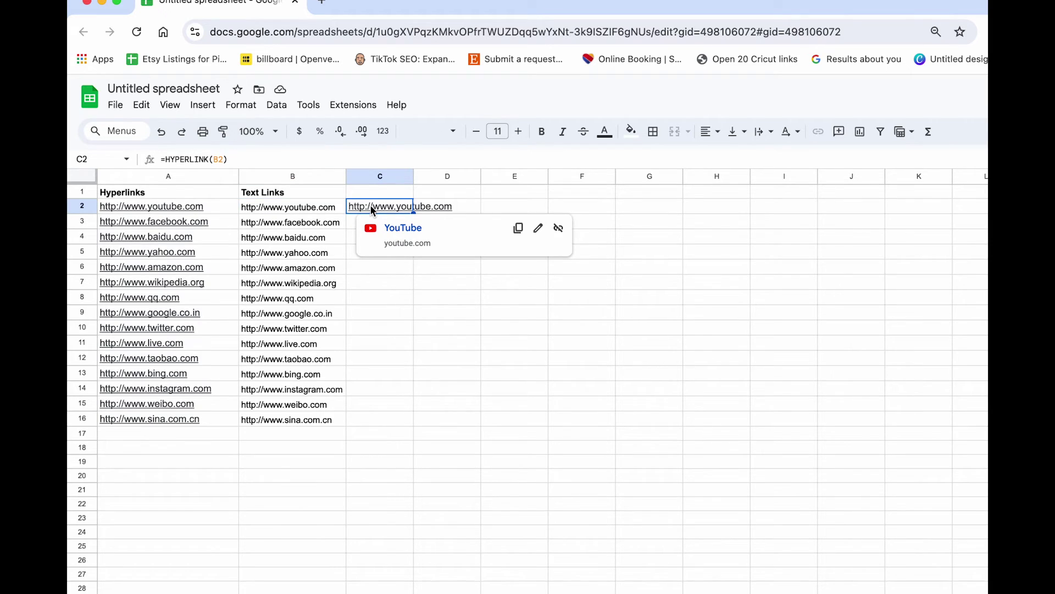
click(221, 159)
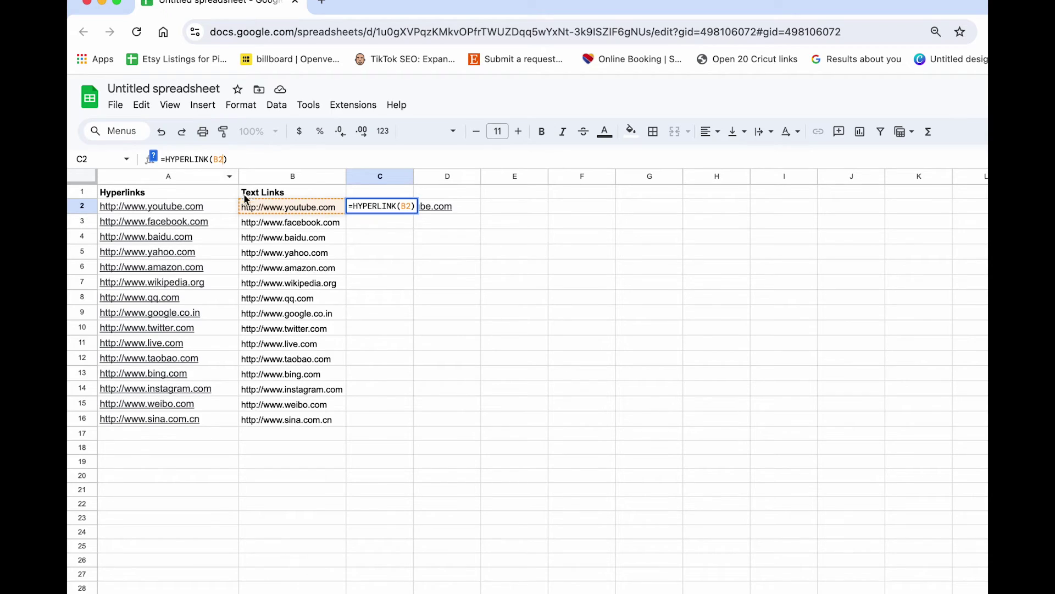
key(Return)
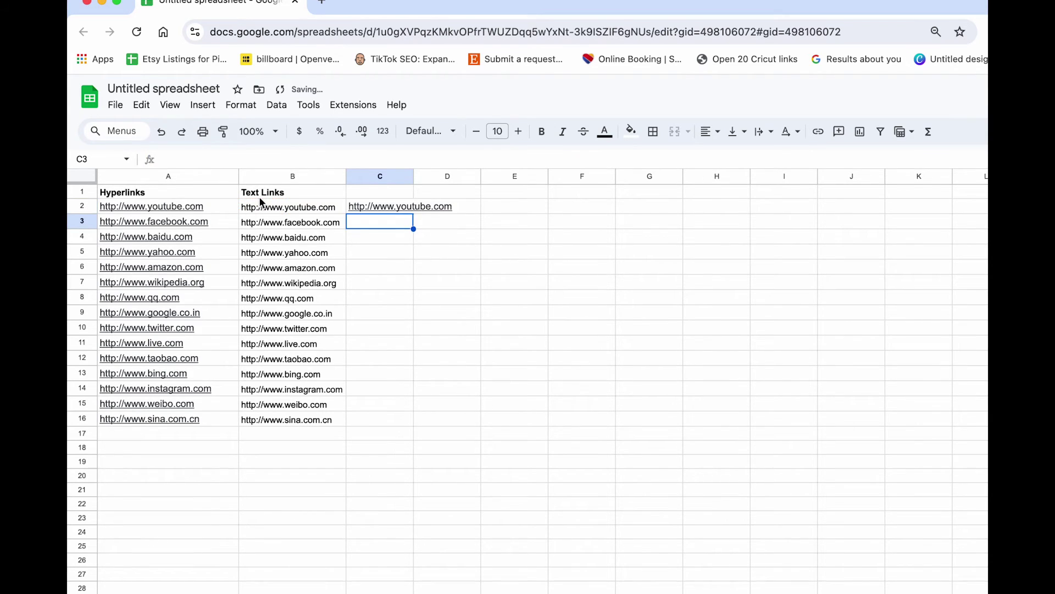
click(373, 207)
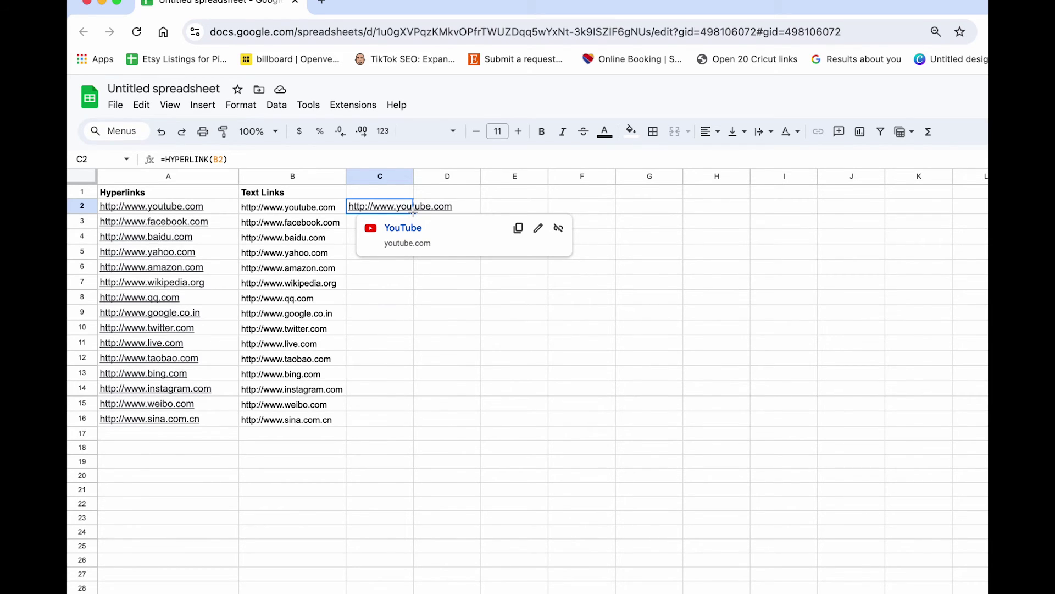
Fill the HYPERLINK formula from C2 down to C16 and select the range C2:C16.
double_click(414, 212)
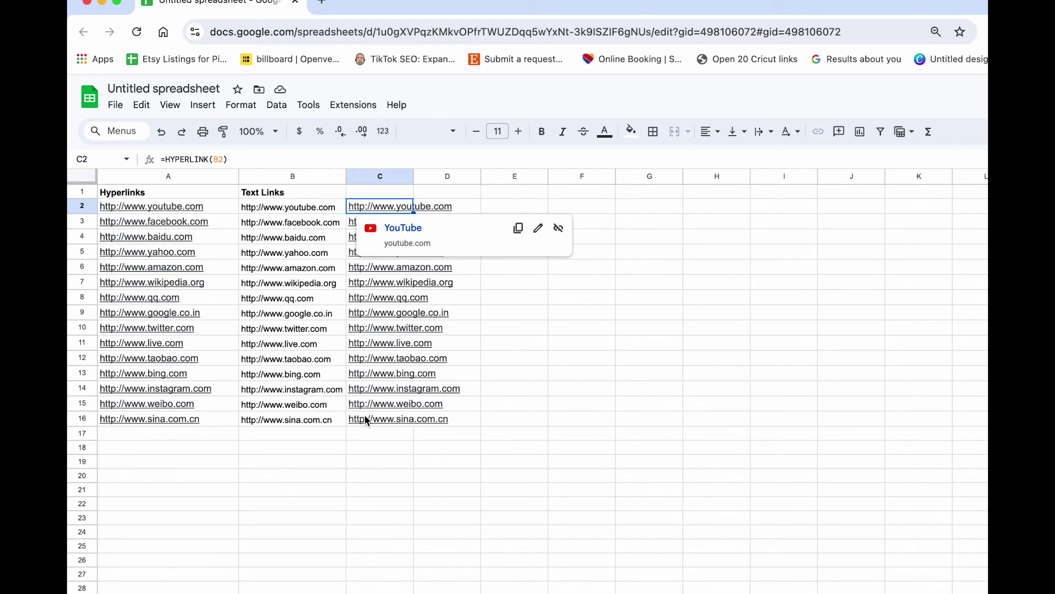
mouse_move(373, 416)
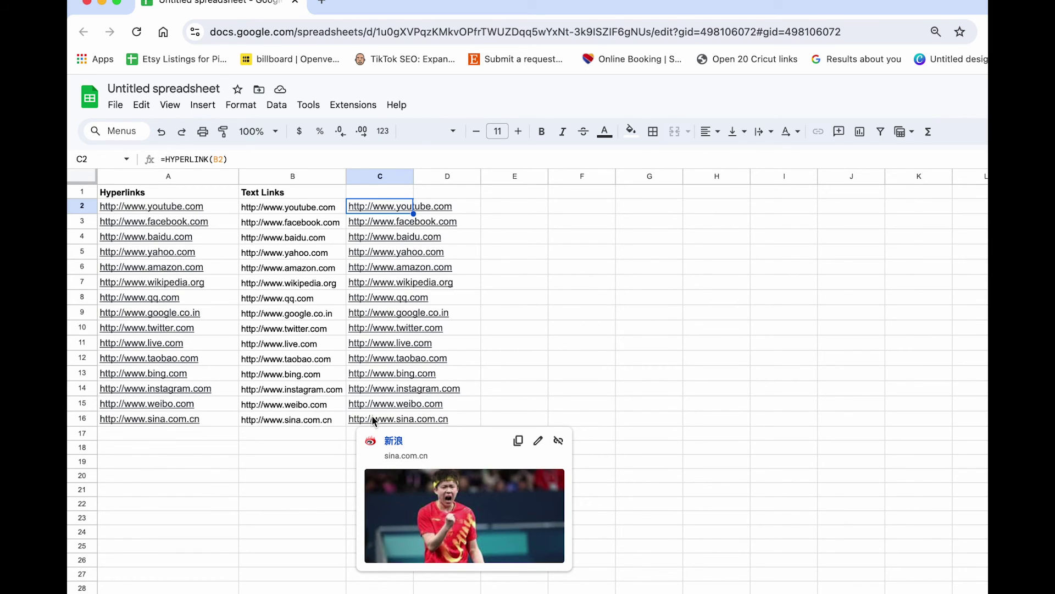
shift+click(371, 419)
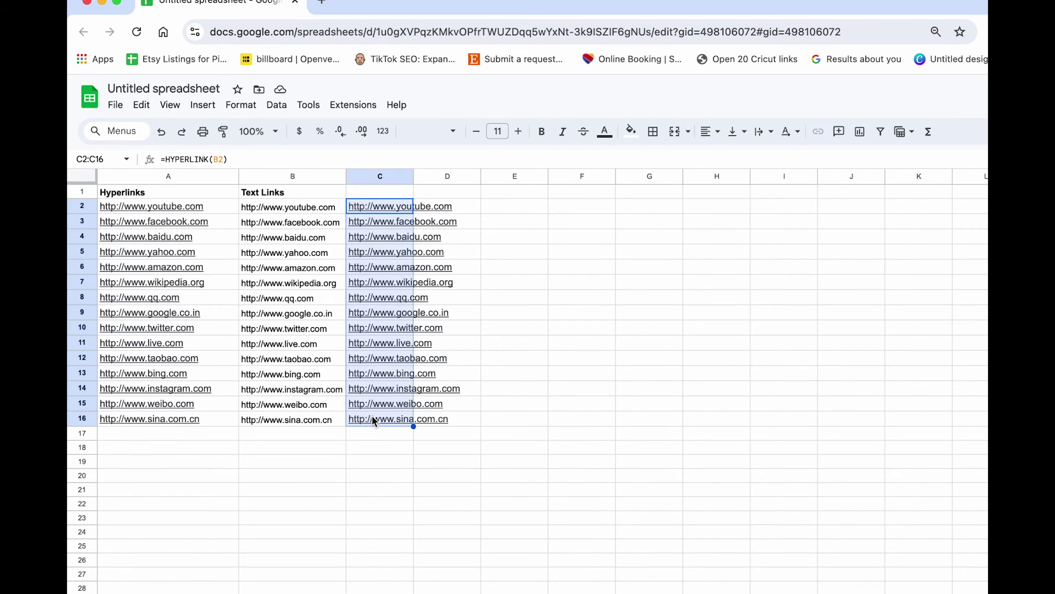
Open all the selected column C links in separate Chrome tabs.
key(alt+Return)
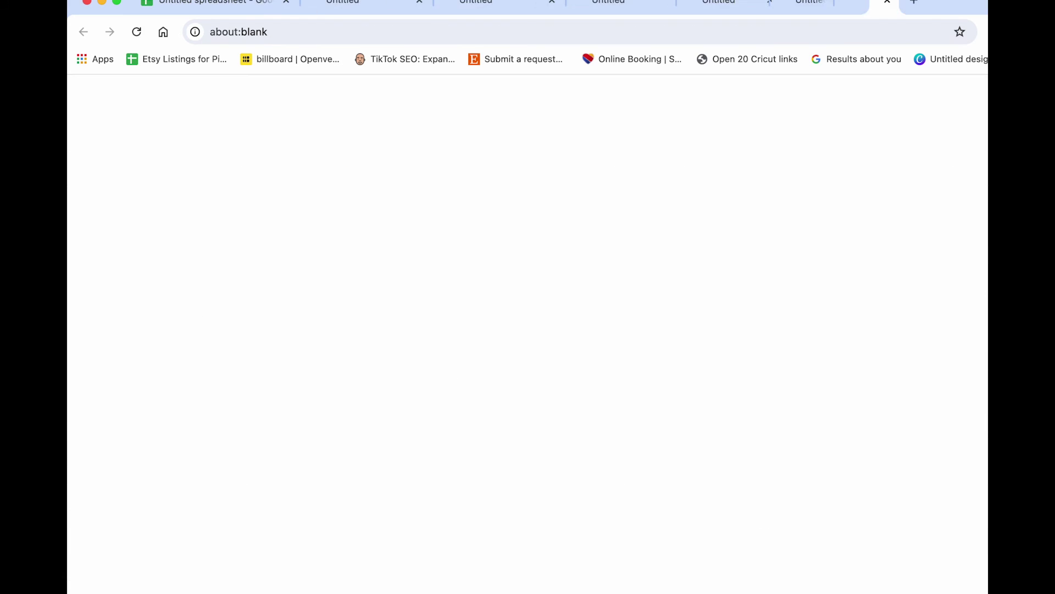